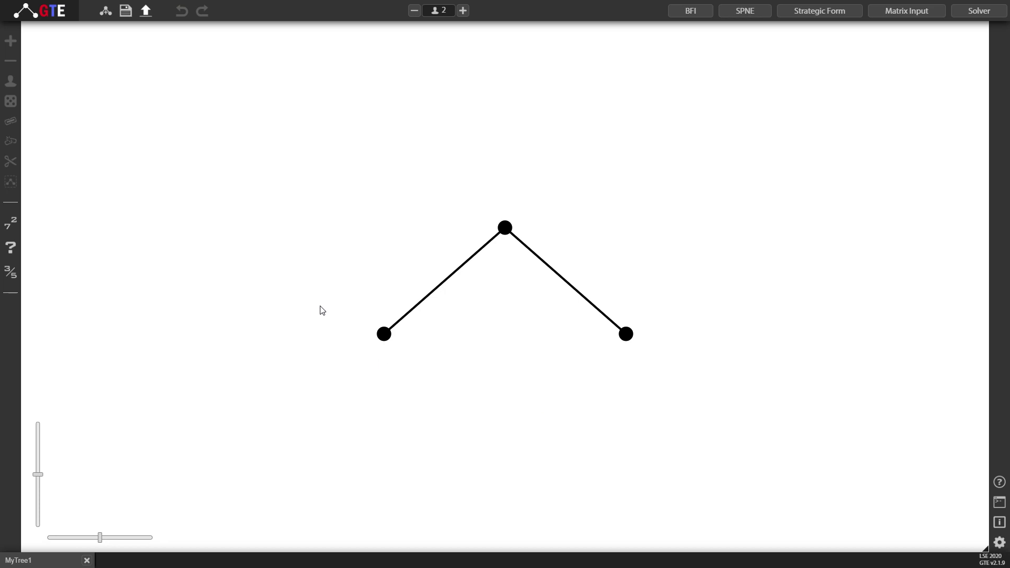
Step: Give each leaf two child moves twice, then undo and redo the bottom level
left_click_drag(318, 305, 716, 370)
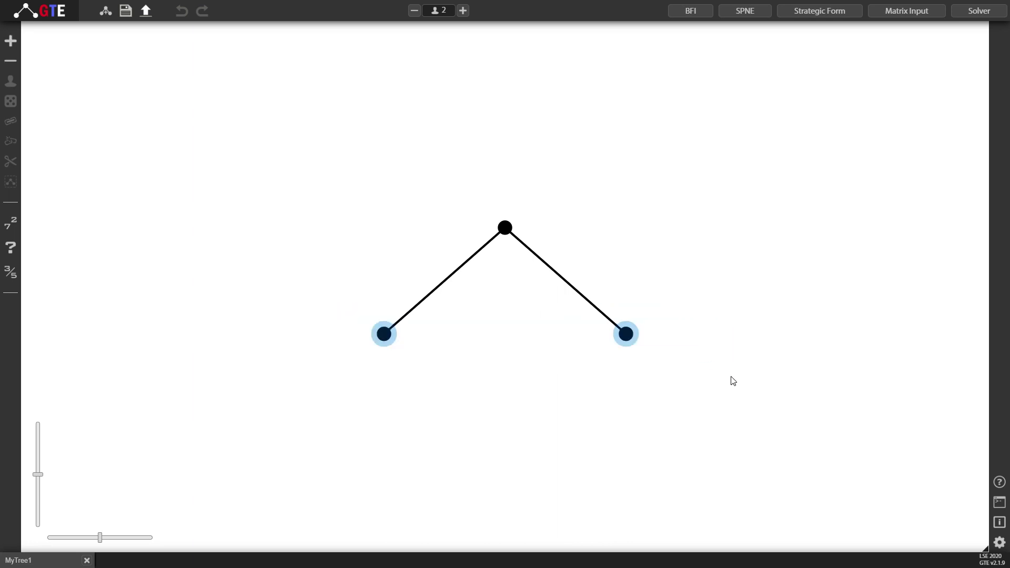
key("plus")
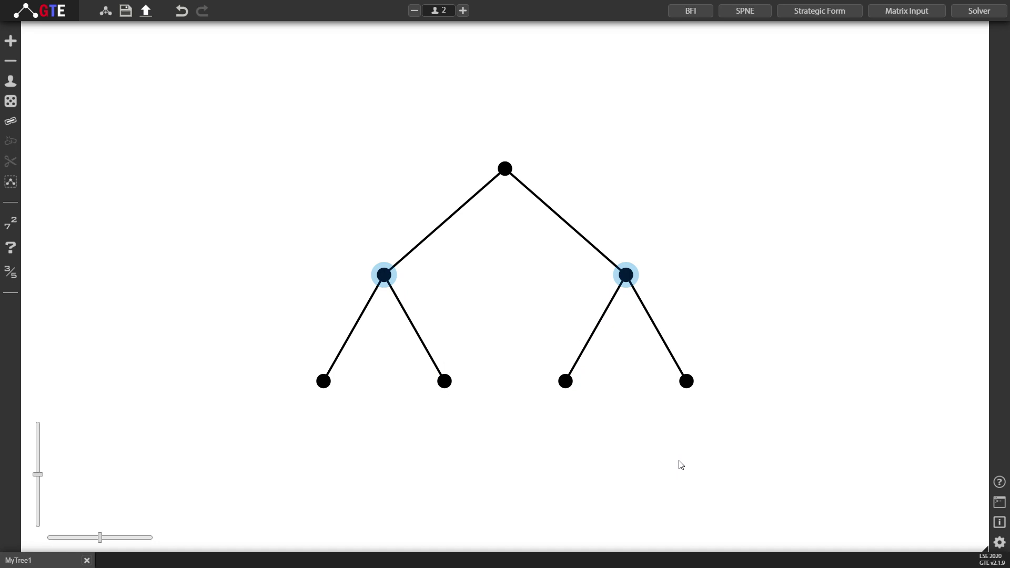
left_click_drag(221, 351, 829, 453)
key("plus")
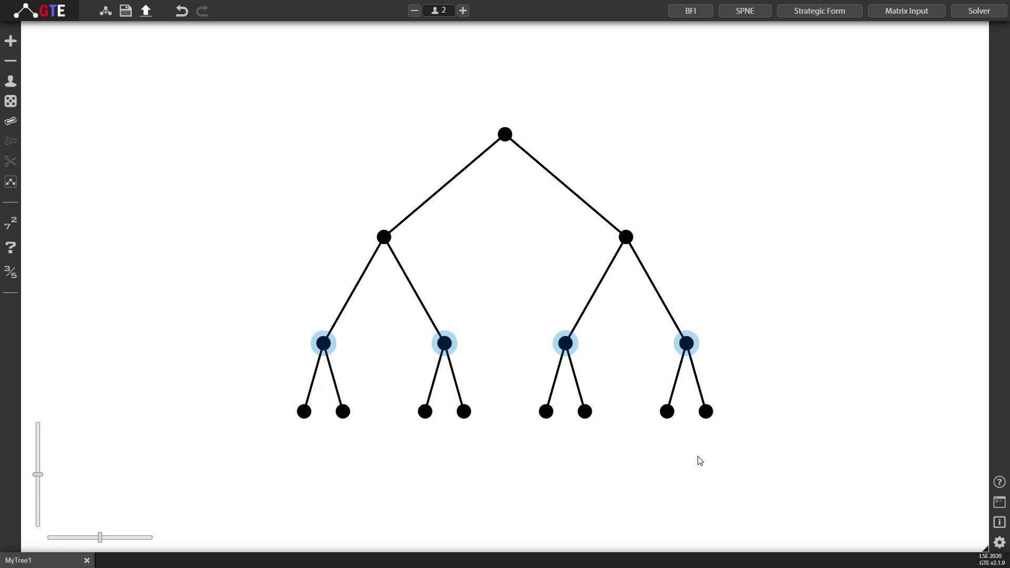
left_click(813, 330)
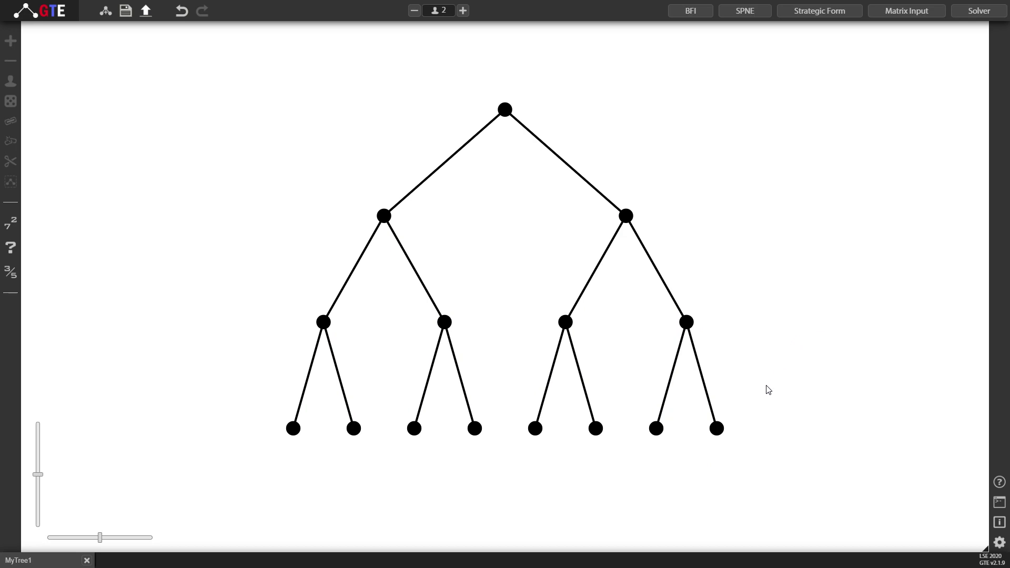
key("ctrl+z")
key("ctrl+y")
Step: Delete the second and rightmost pairs of bottom leaves, leaving six leaves
left_click_drag(392, 476, 509, 384)
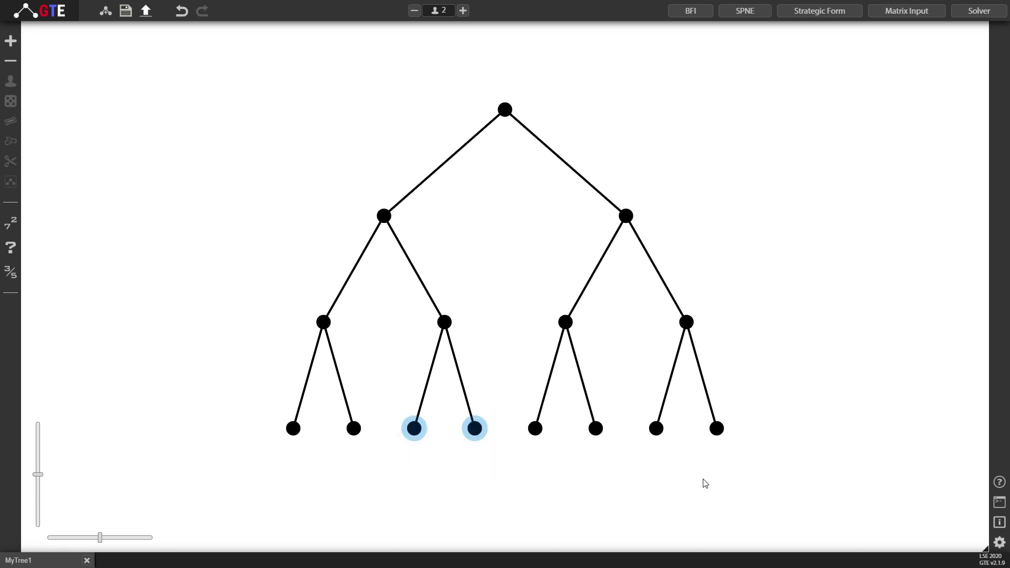
left_click_drag(641, 469, 764, 390)
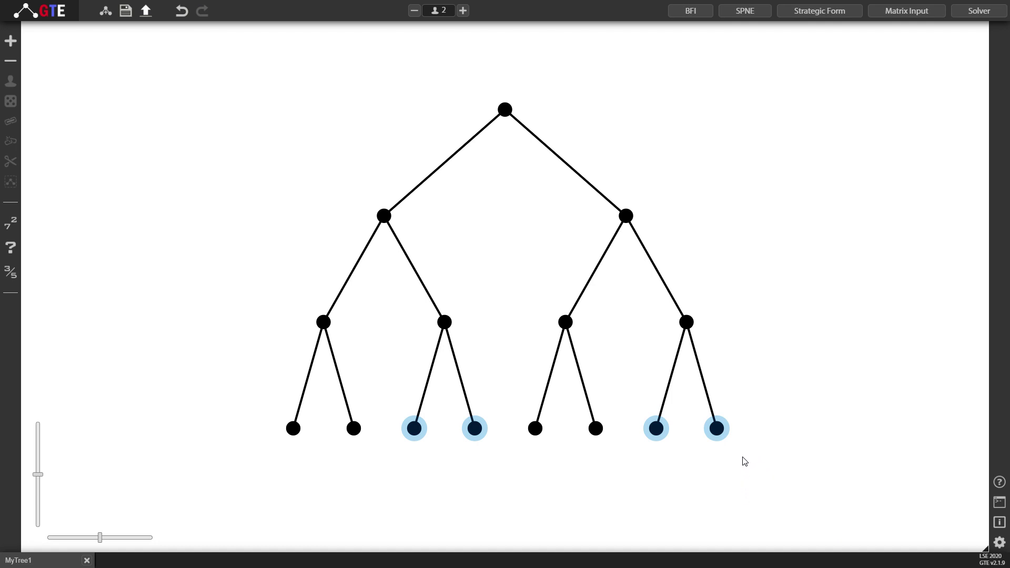
key("Delete")
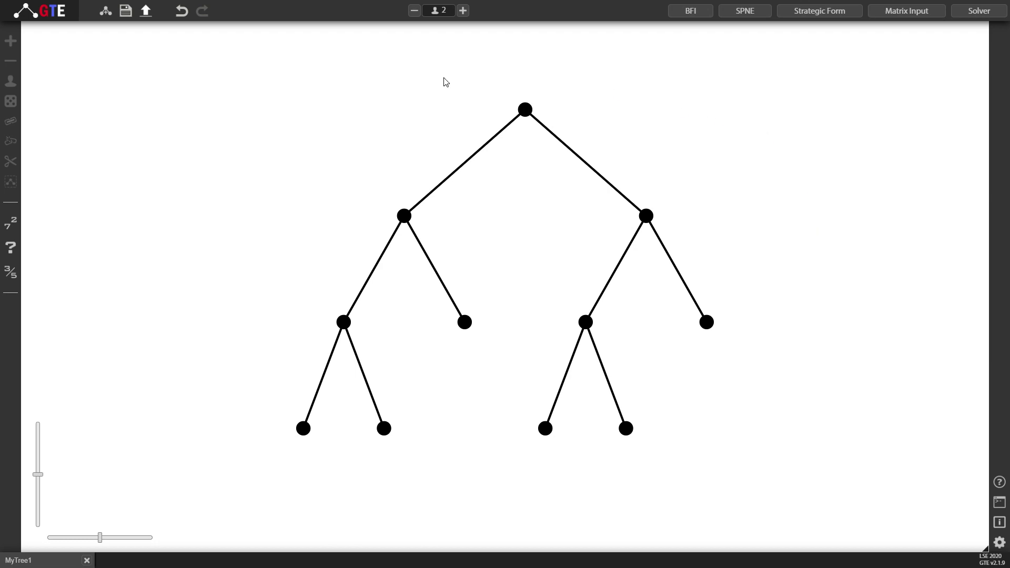
Step: Make the root a chance node and assign both nodes below it to player 1
left_click_drag(441, 72, 605, 159)
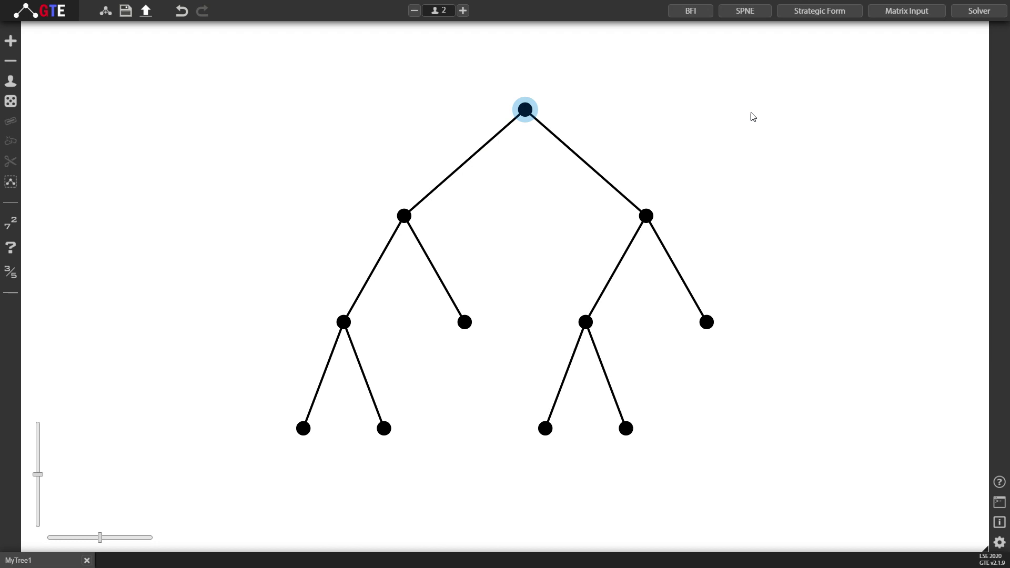
key("c")
left_click_drag(293, 179, 744, 248)
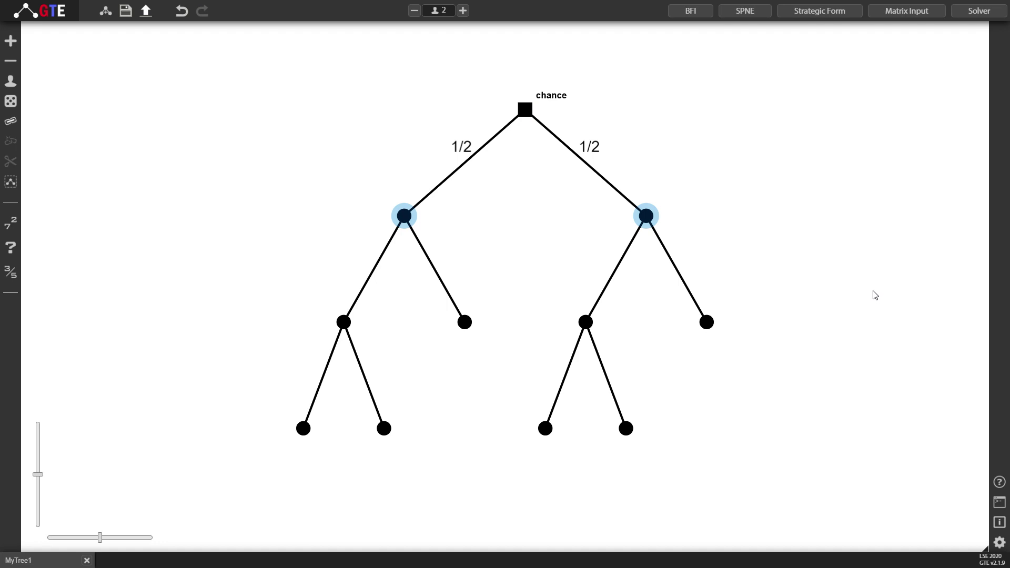
key("1")
Step: Assign the two third-level decision nodes to player 2
left_click_drag(294, 288, 371, 348)
left_click_drag(535, 294, 624, 343)
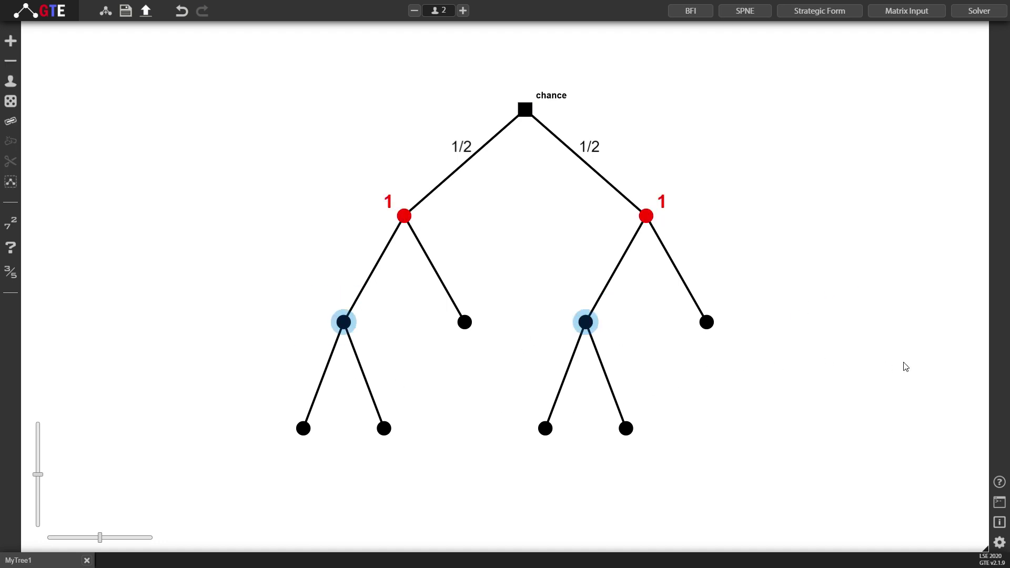
left_click(192, 300)
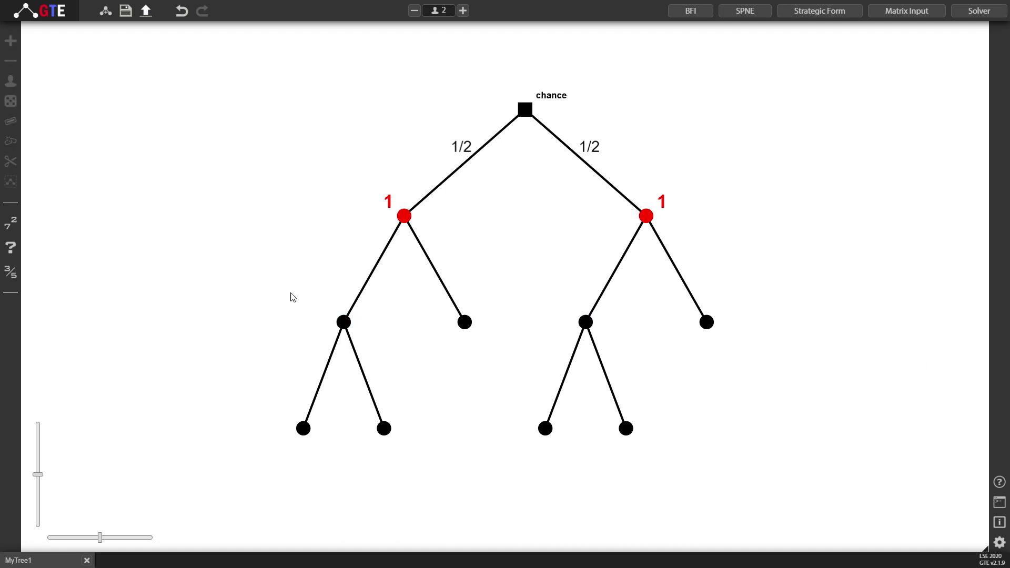
left_click_drag(292, 293, 376, 337)
left_click_drag(574, 299, 630, 348)
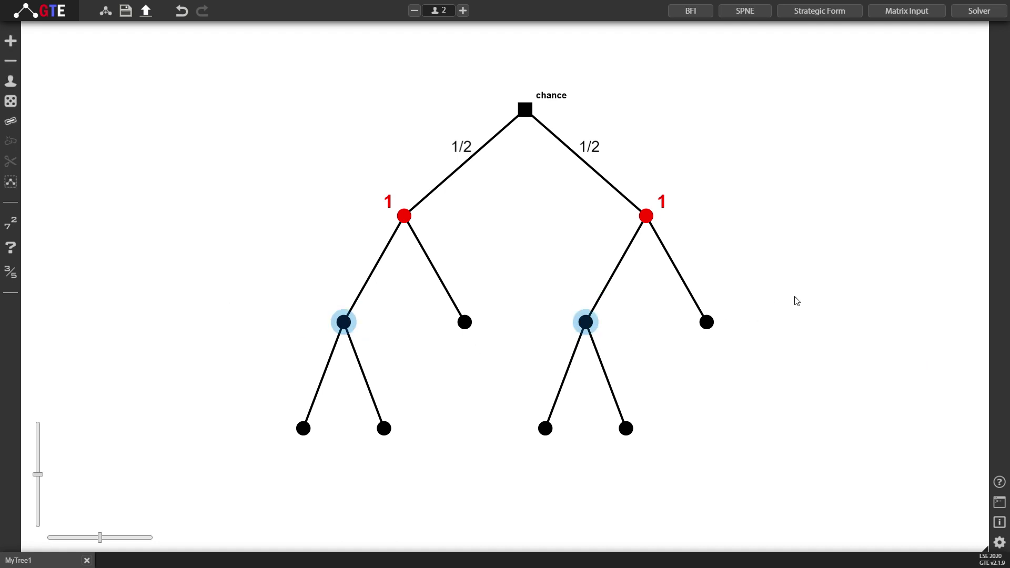
key("2")
left_click(855, 270)
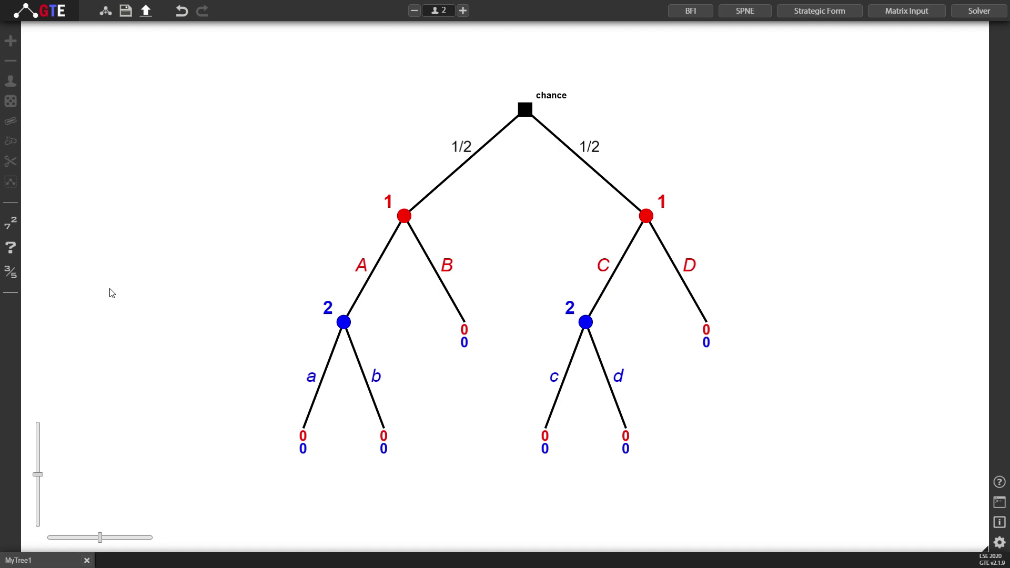
Step: Merge player 2's two decision nodes into one information set
left_click_drag(281, 303, 372, 346)
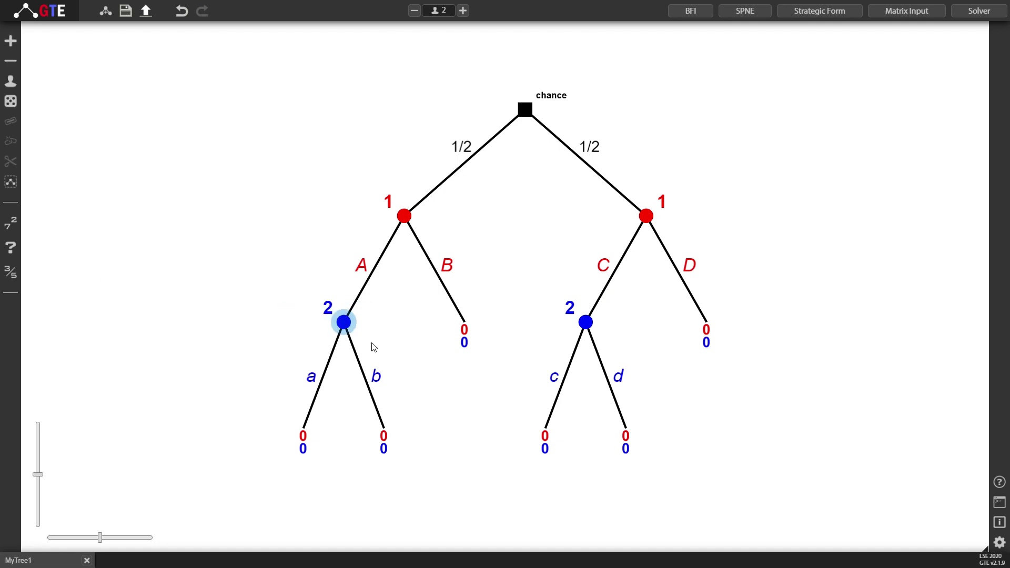
left_click_drag(547, 296, 620, 345)
key("m")
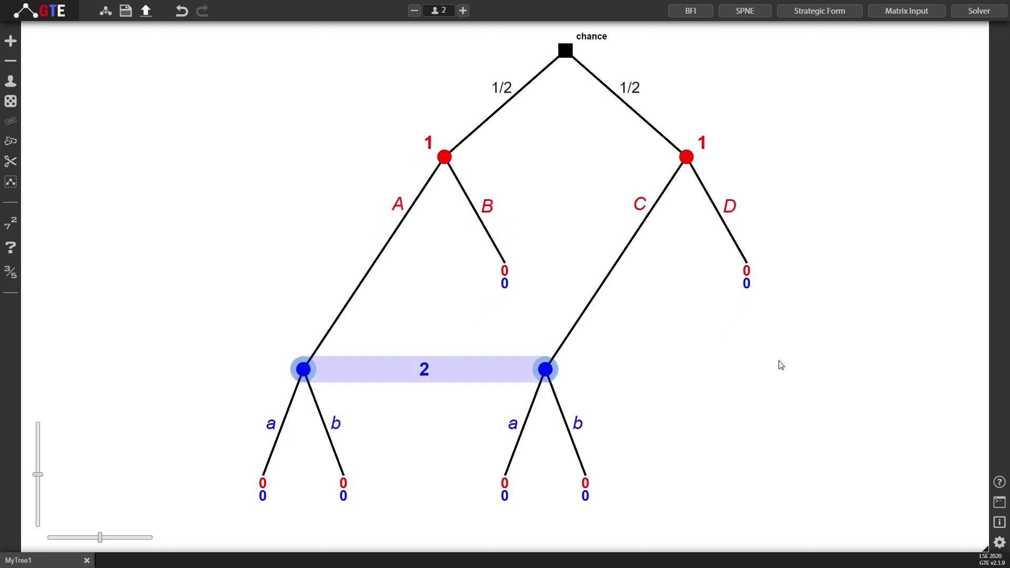
left_click(781, 365)
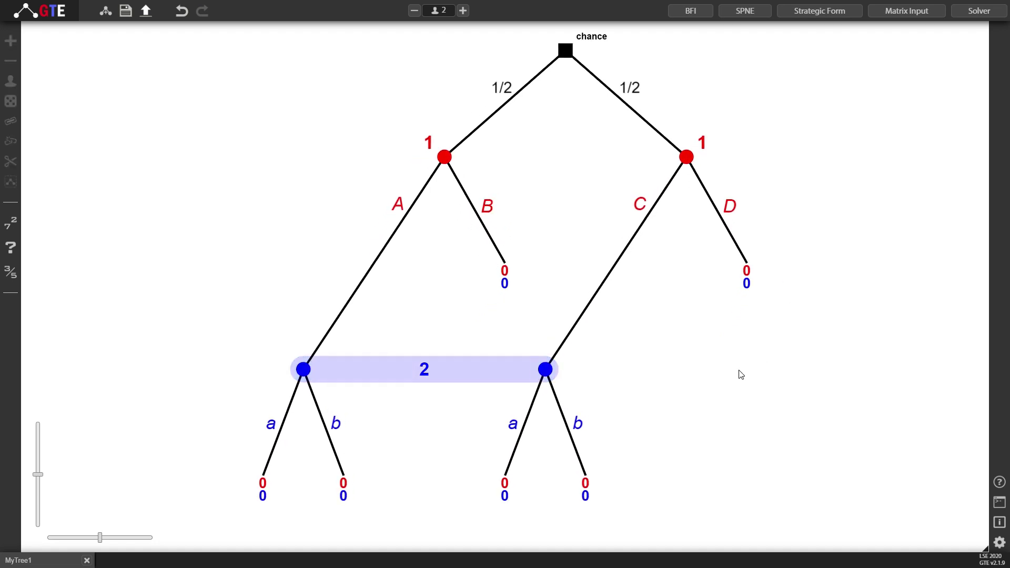
Step: Assign random payoffs to all leaves, then destroy player 2's information set
left_click(11, 247)
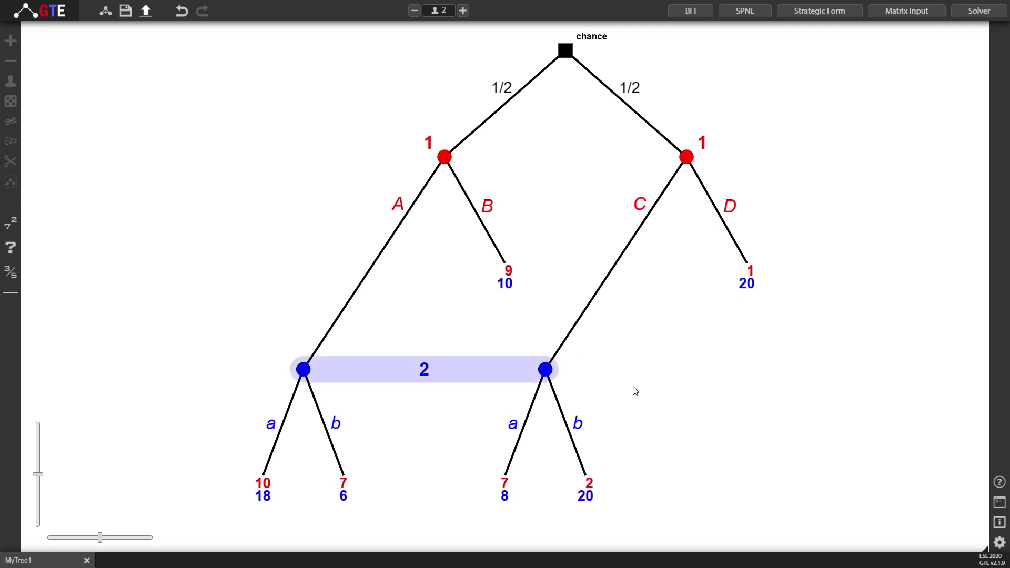
left_click_drag(239, 332, 406, 395)
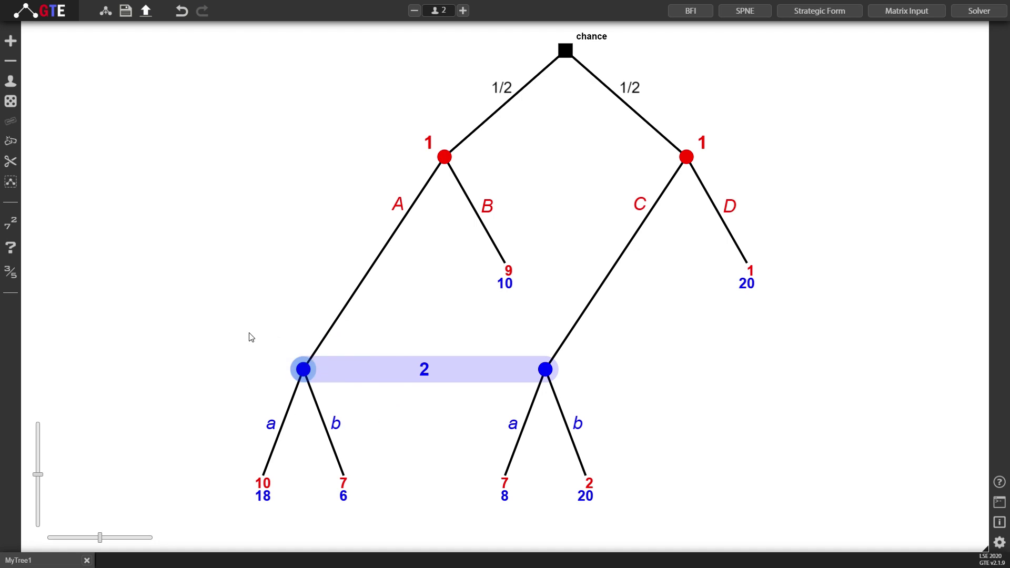
left_click(9, 143)
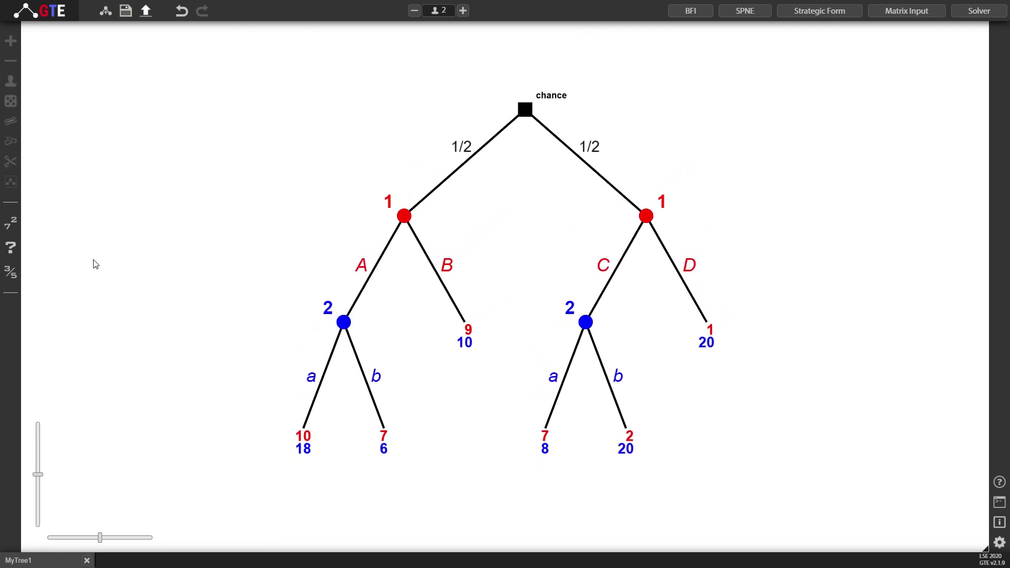
Step: Rename player 1 to I and player 2 to II
left_click(389, 199)
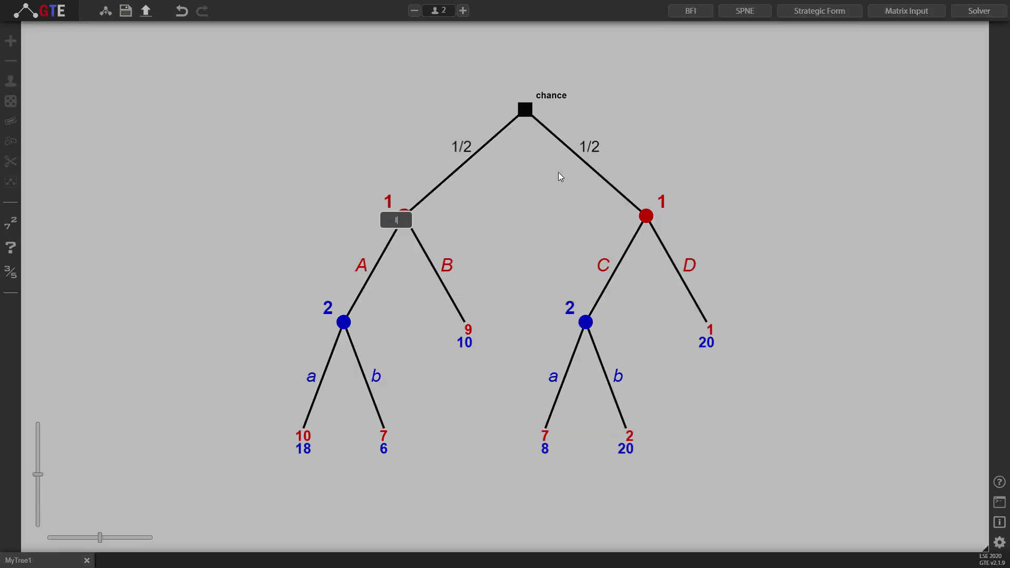
type("I")
key("Tab")
key("Tab")
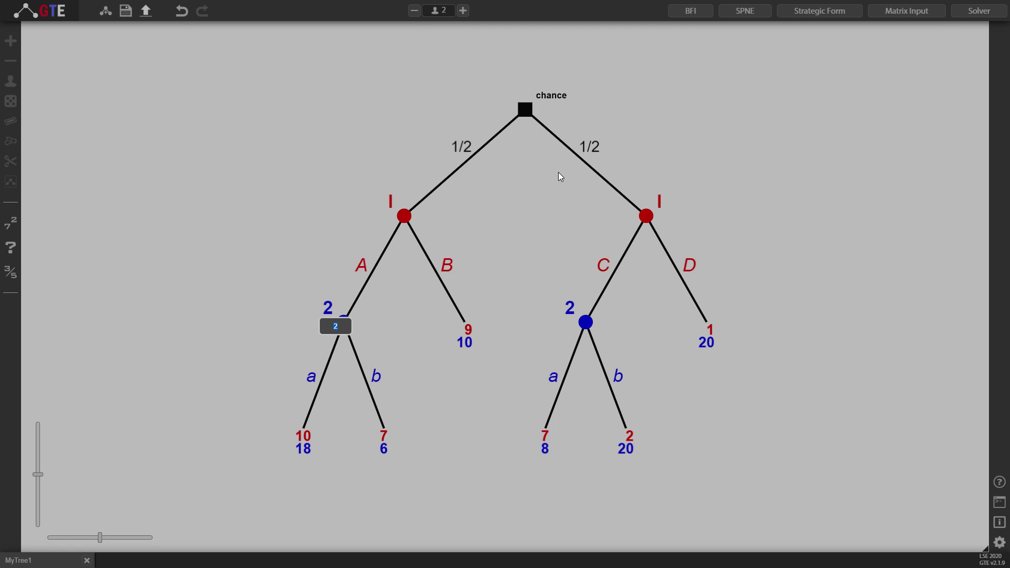
type("II")
key("Tab")
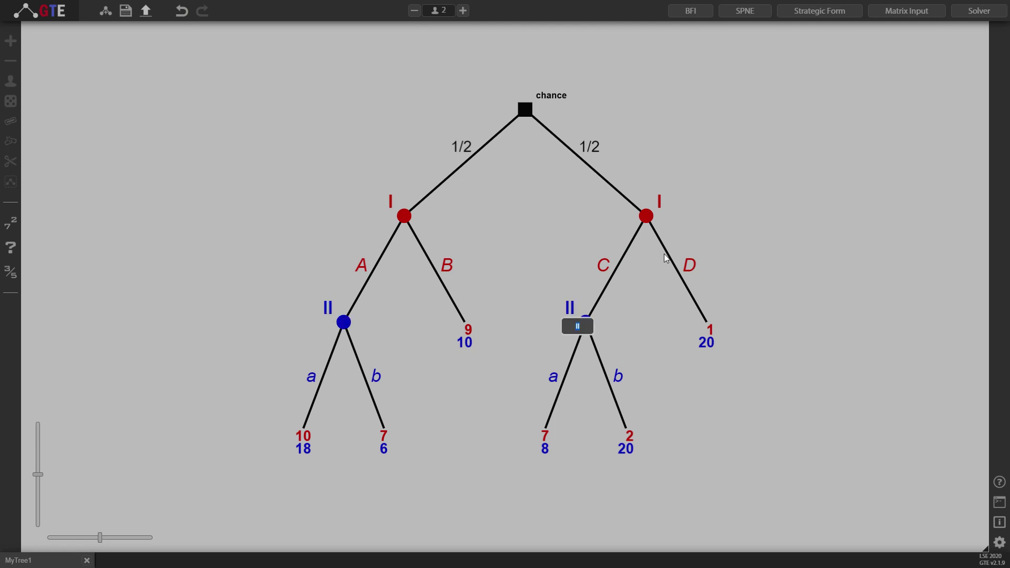
left_click(834, 255)
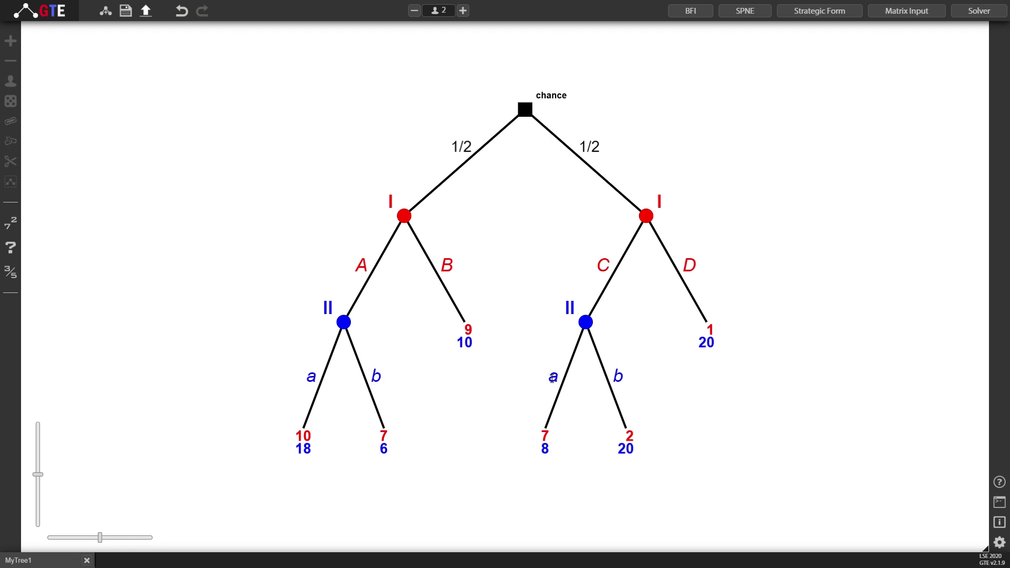
Step: Relabel player II's right-hand moves from a and b to c and d
left_click(552, 378)
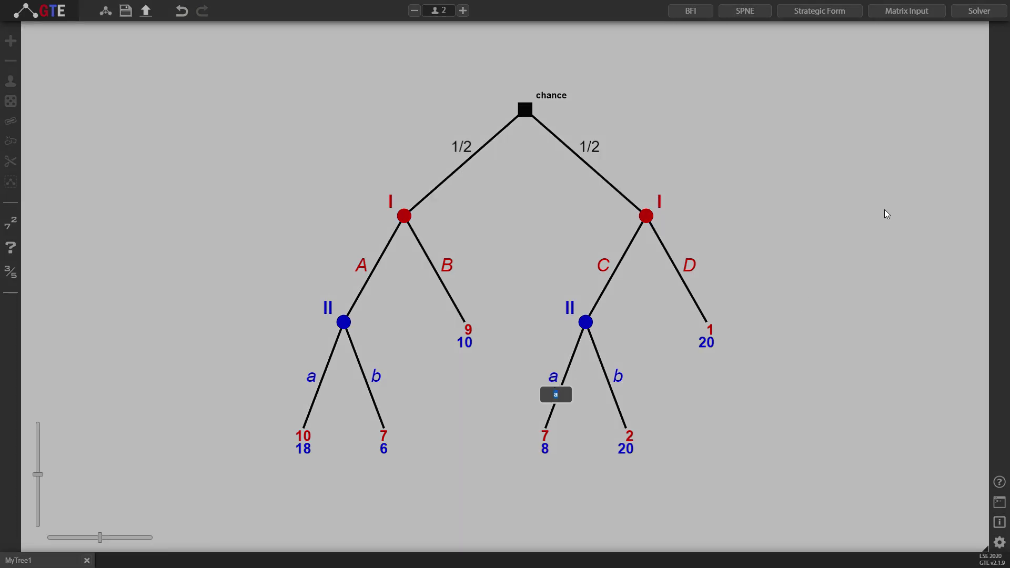
type("c")
key("Tab")
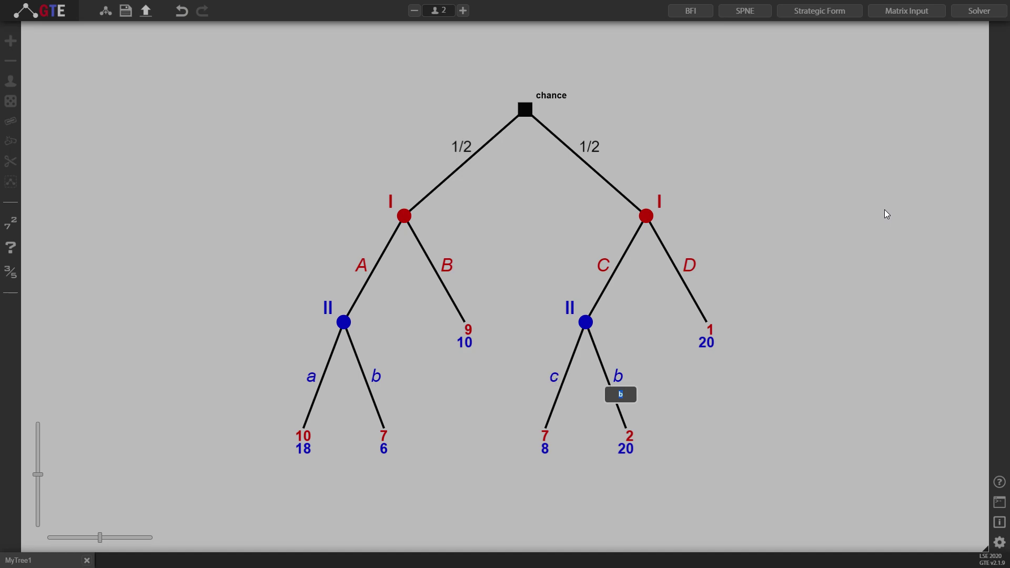
key("Tab")
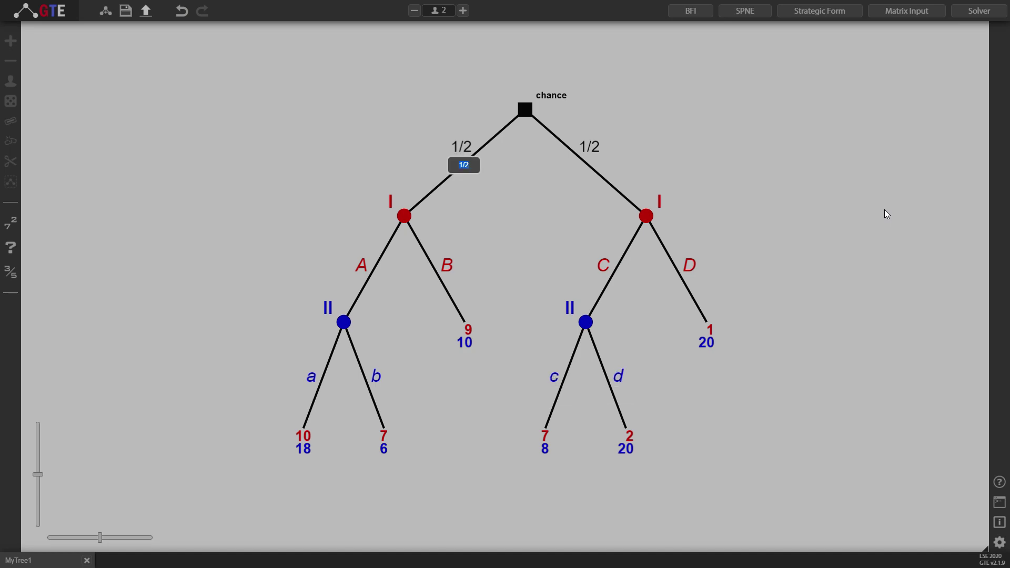
left_click(823, 158)
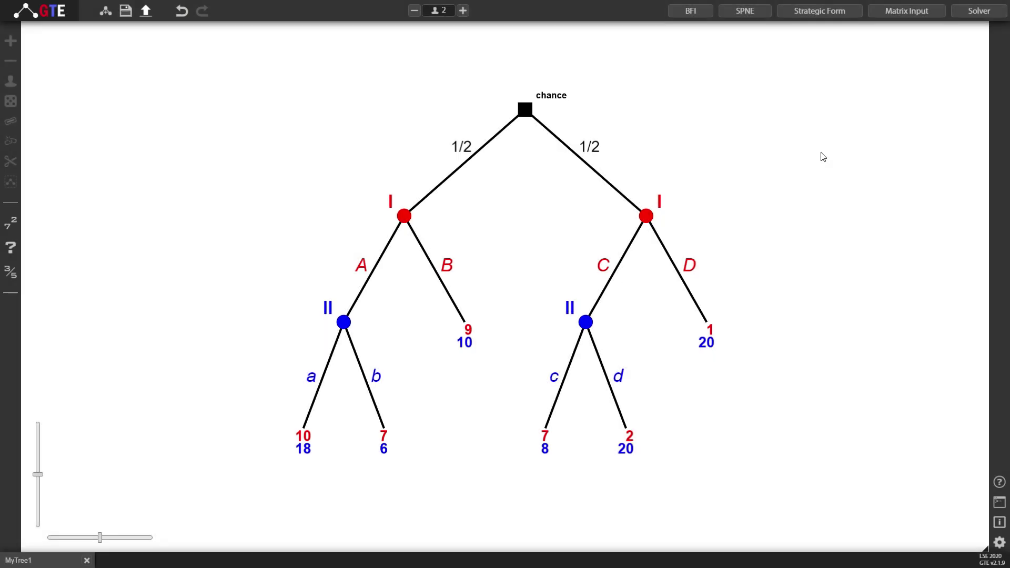
left_click(813, 12)
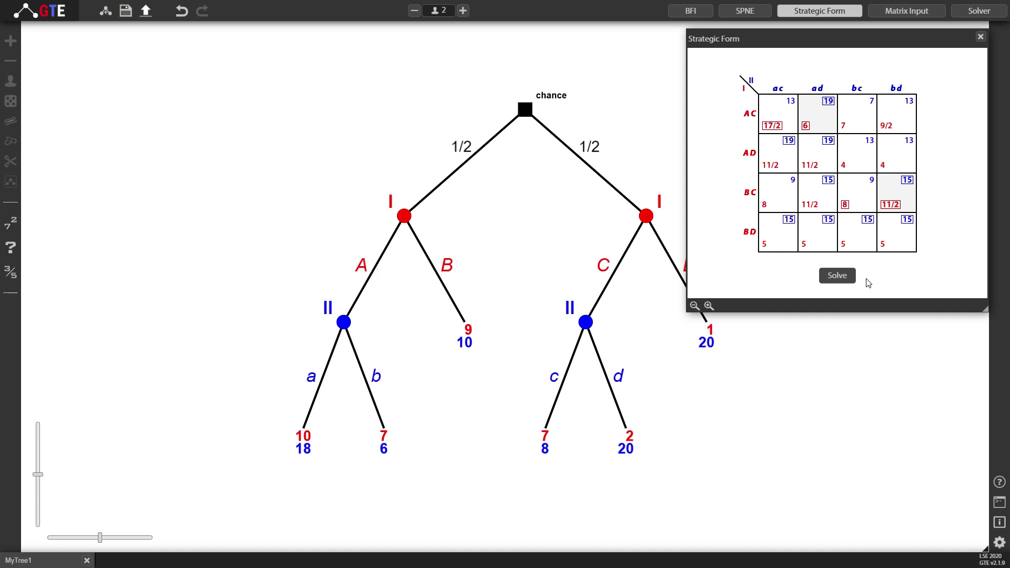
left_click(840, 278)
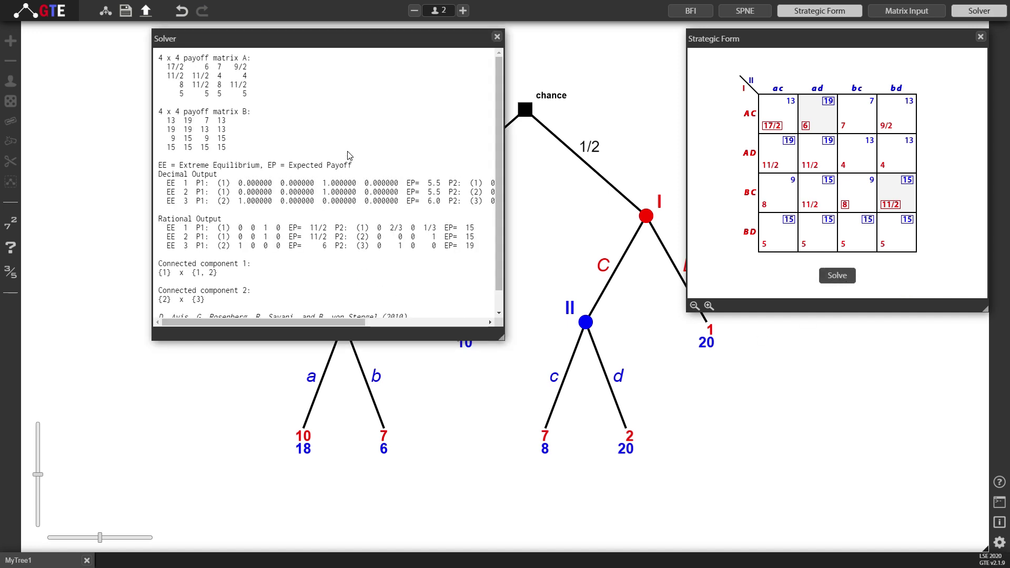
scroll(347, 155, "down", 2)
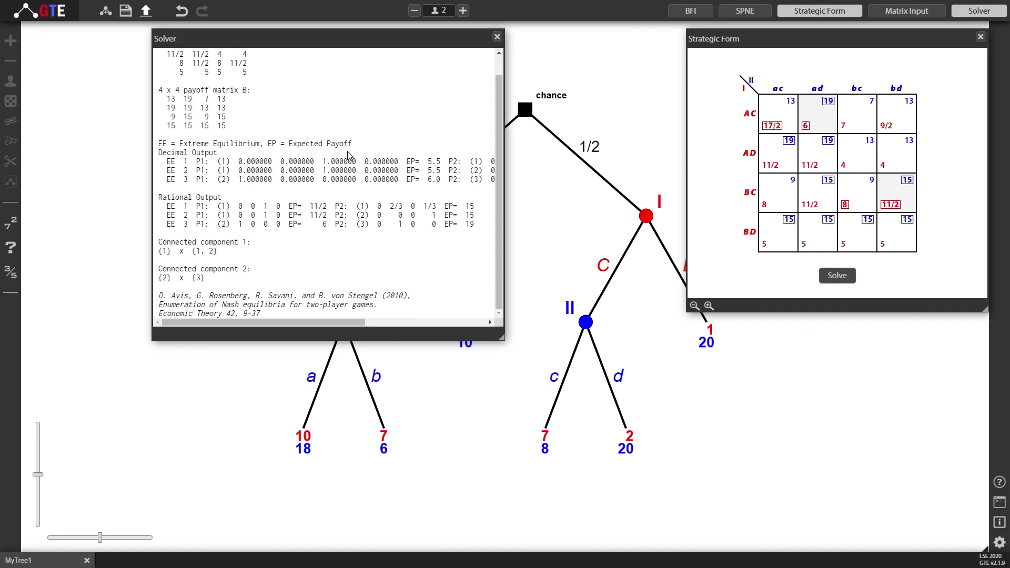
left_click(497, 36)
left_click(981, 36)
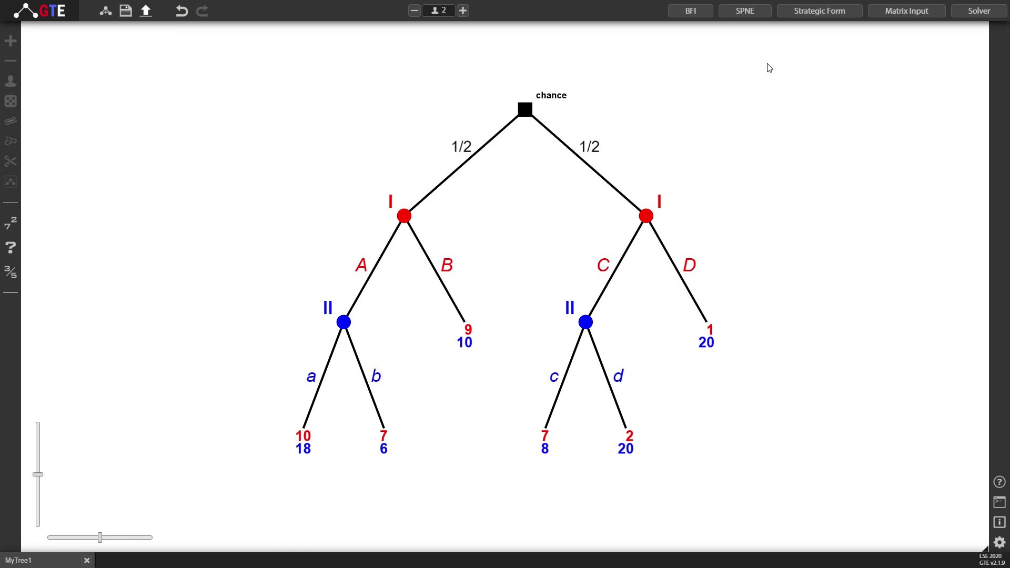
Step: Display the SPNE on the tree, with moves A, C, a and d highlighted
left_click(746, 11)
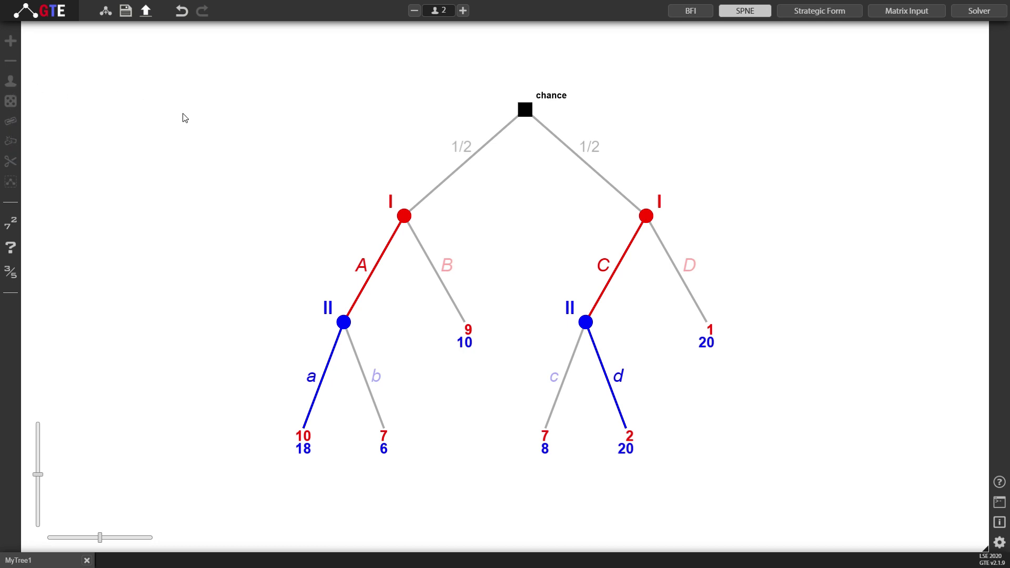
left_click(1000, 524)
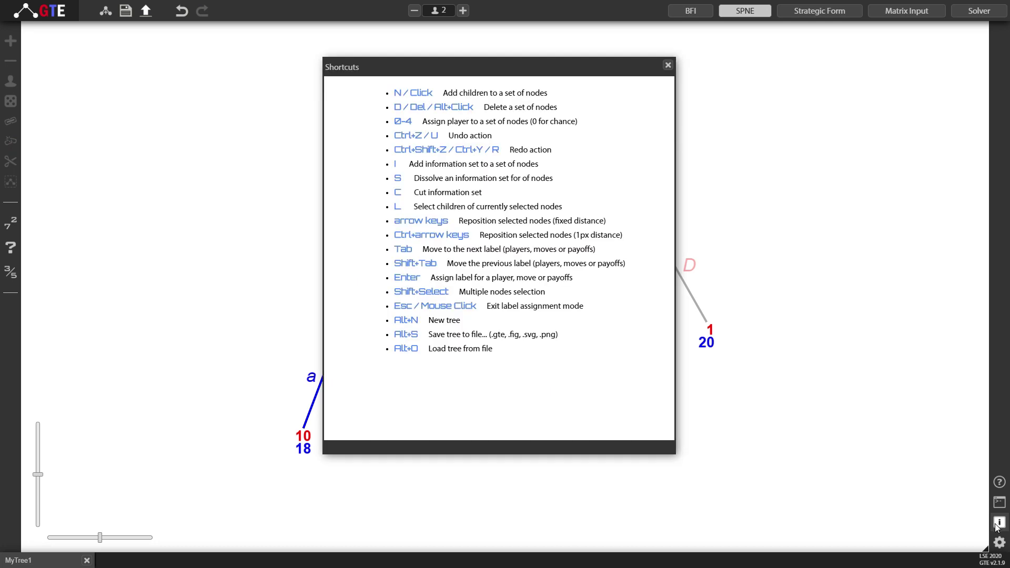
mouse_move(455, 152)
mouse_move(409, 227)
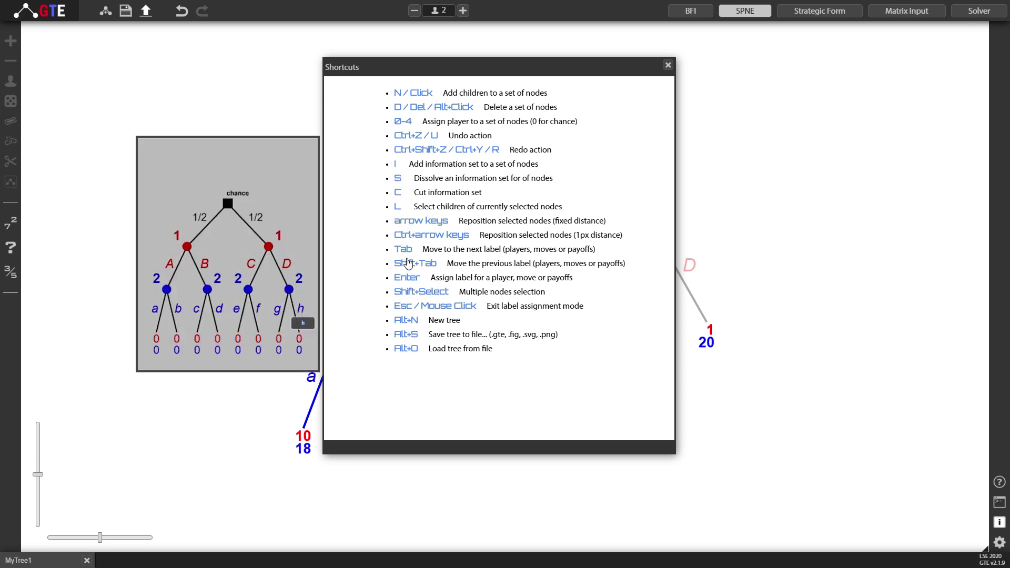
left_click(667, 65)
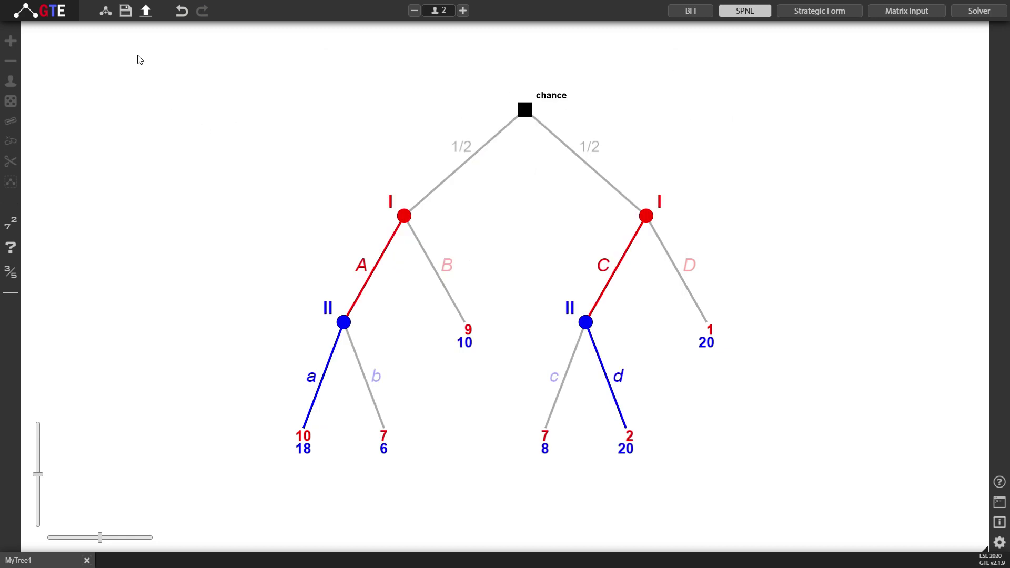
left_click(125, 13)
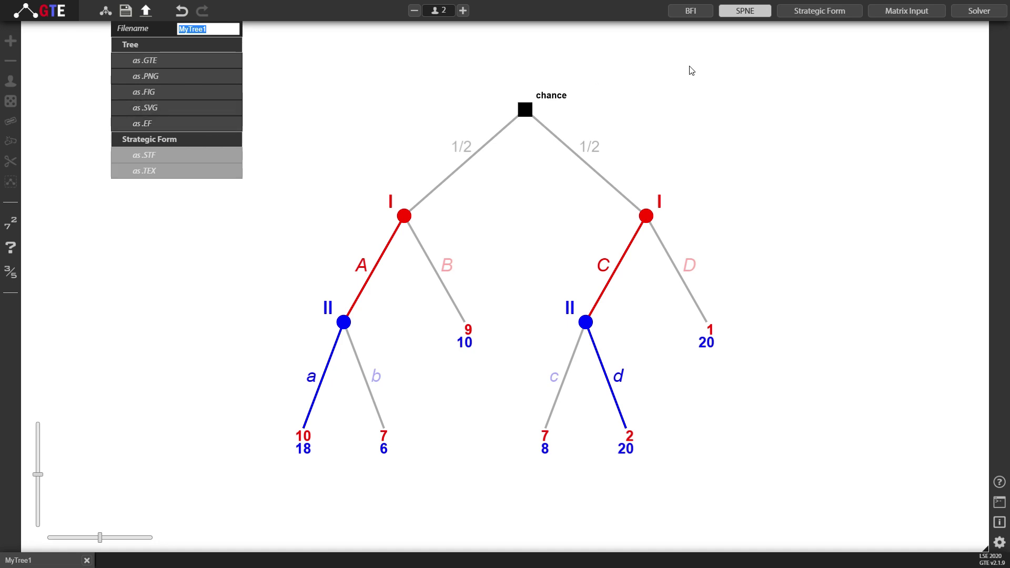
left_click(817, 13)
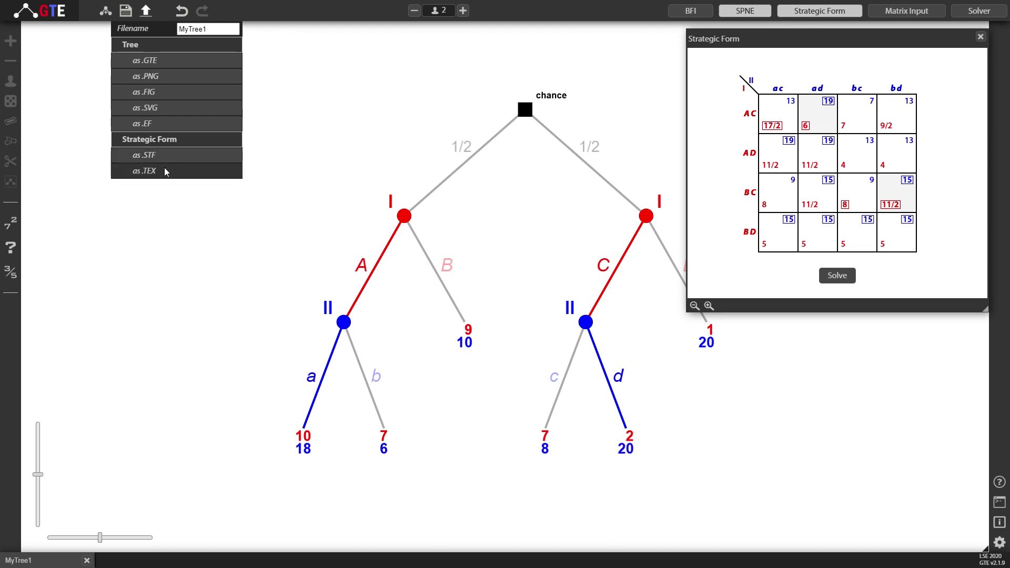
left_click(141, 288)
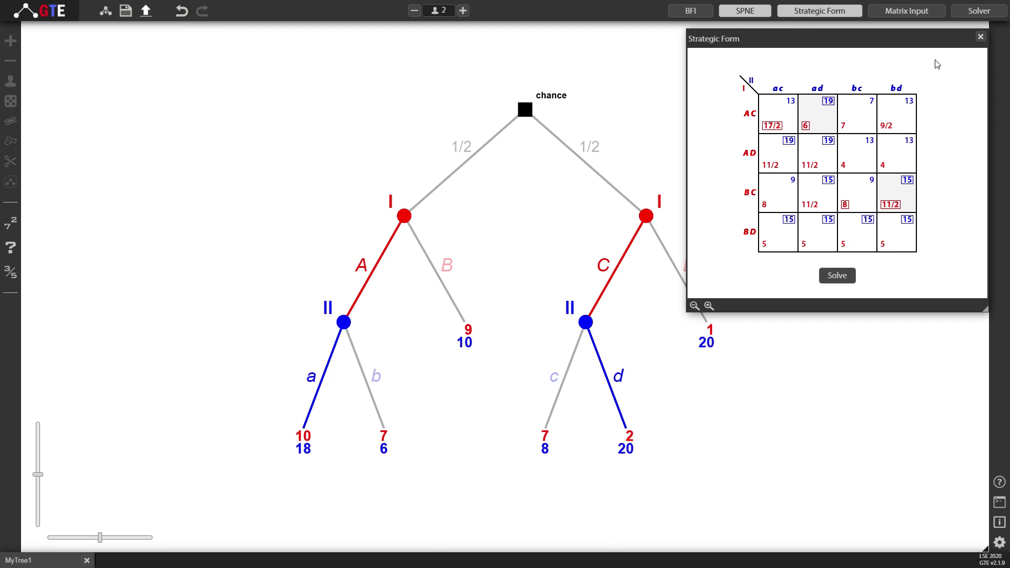
left_click(981, 37)
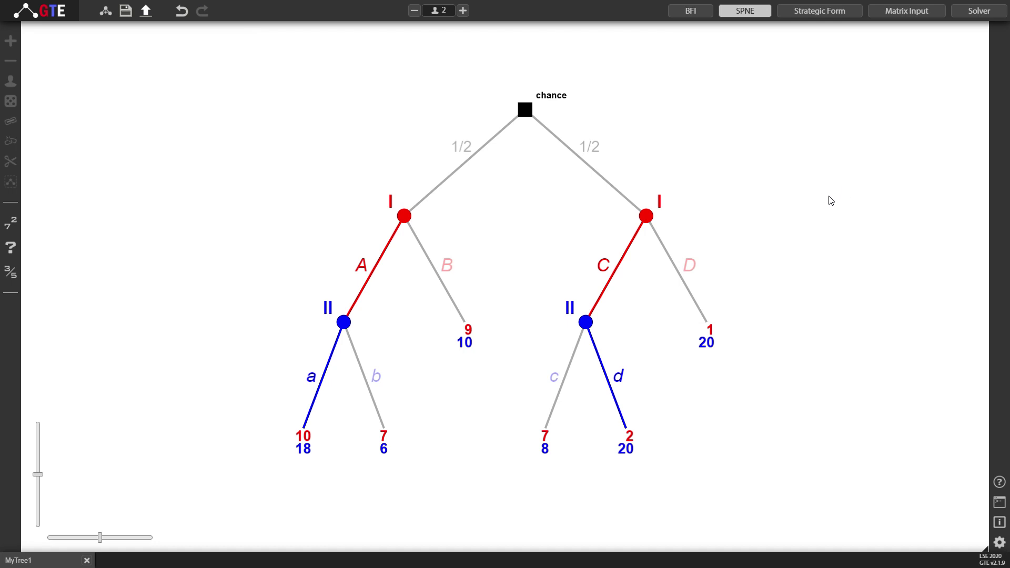